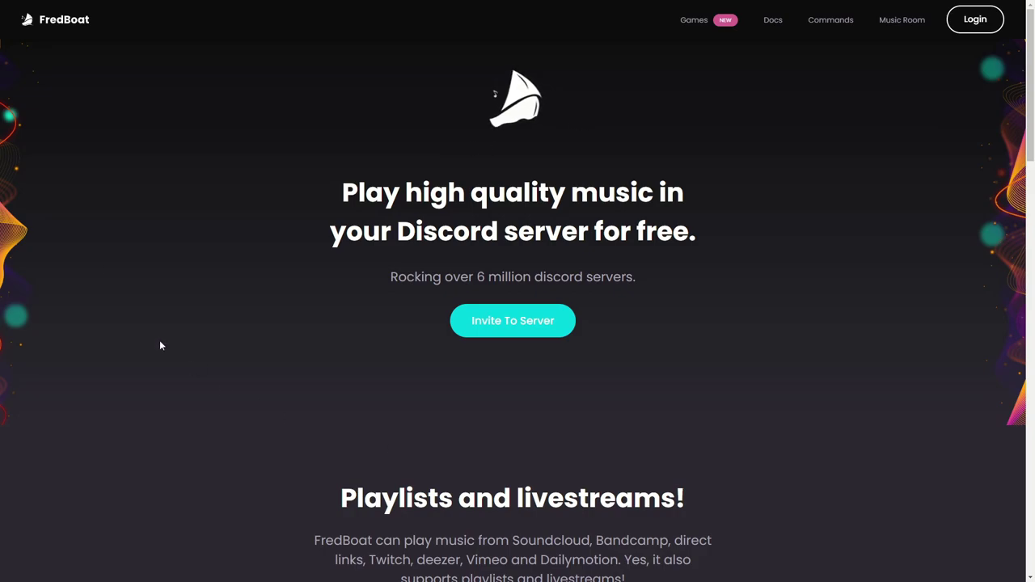
pyautogui.click(509, 329)
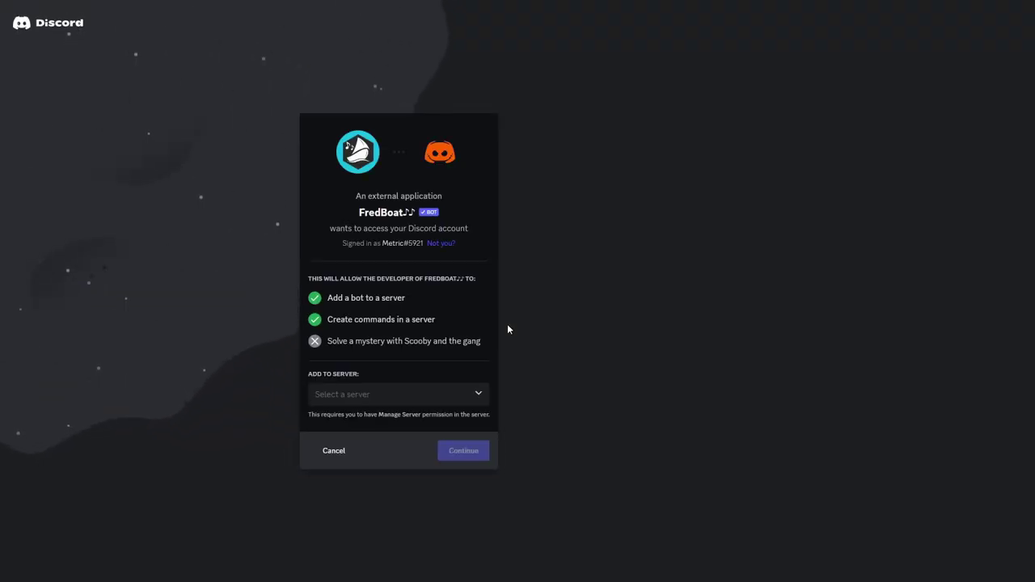
pyautogui.click(345, 395)
pyautogui.write('metr')
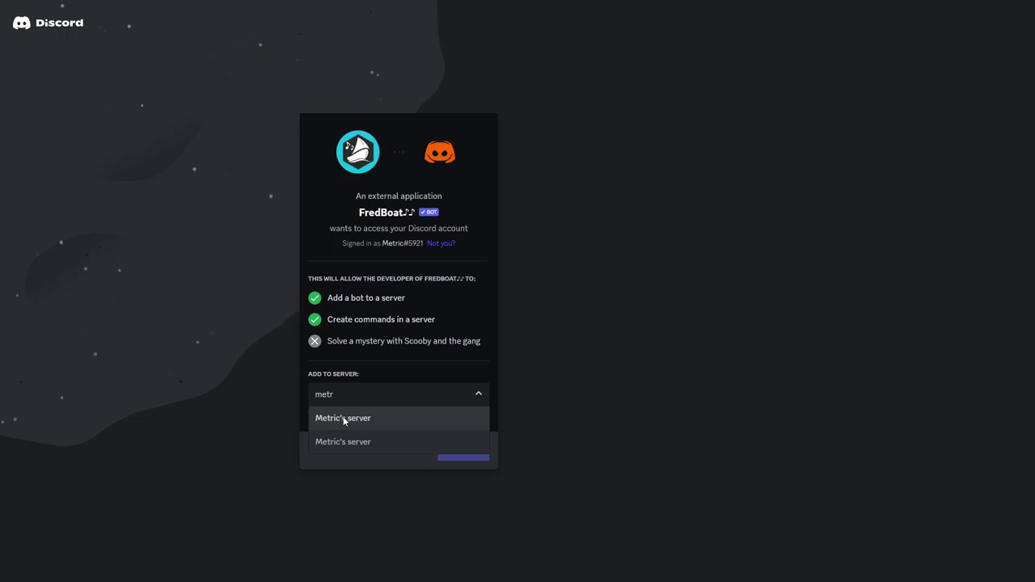
pyautogui.click(343, 419)
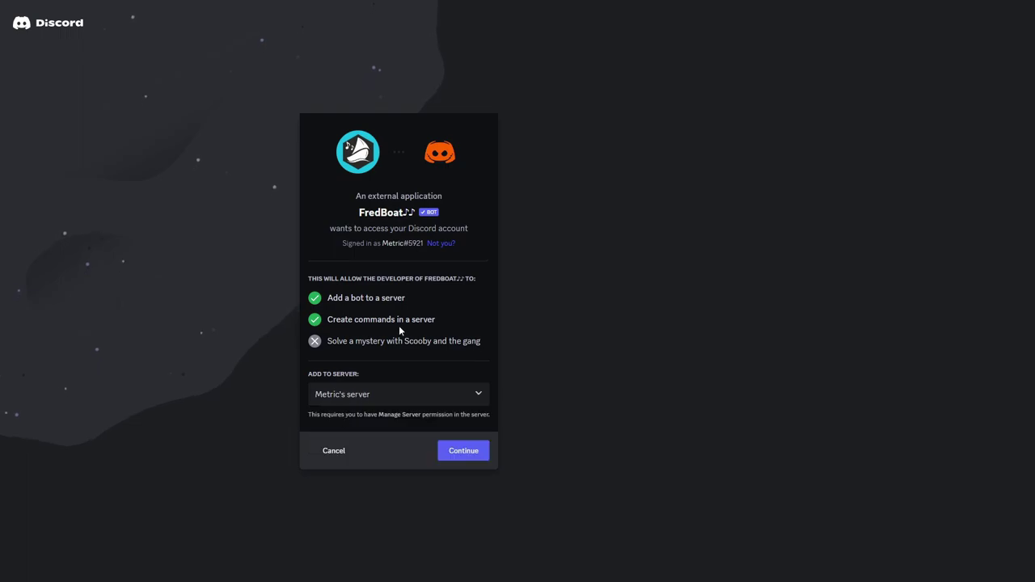
pyautogui.click(468, 450)
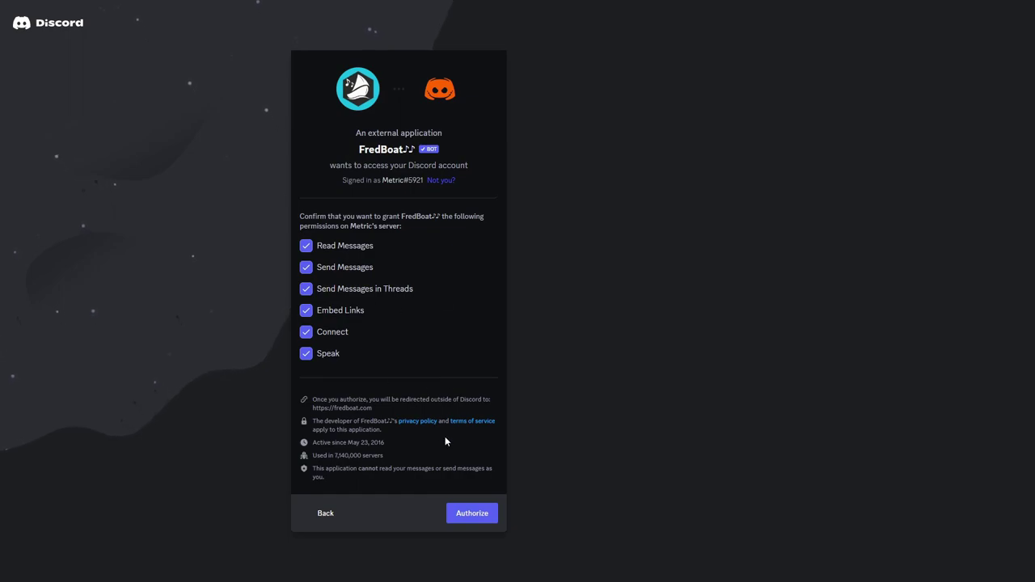
pyautogui.click(470, 517)
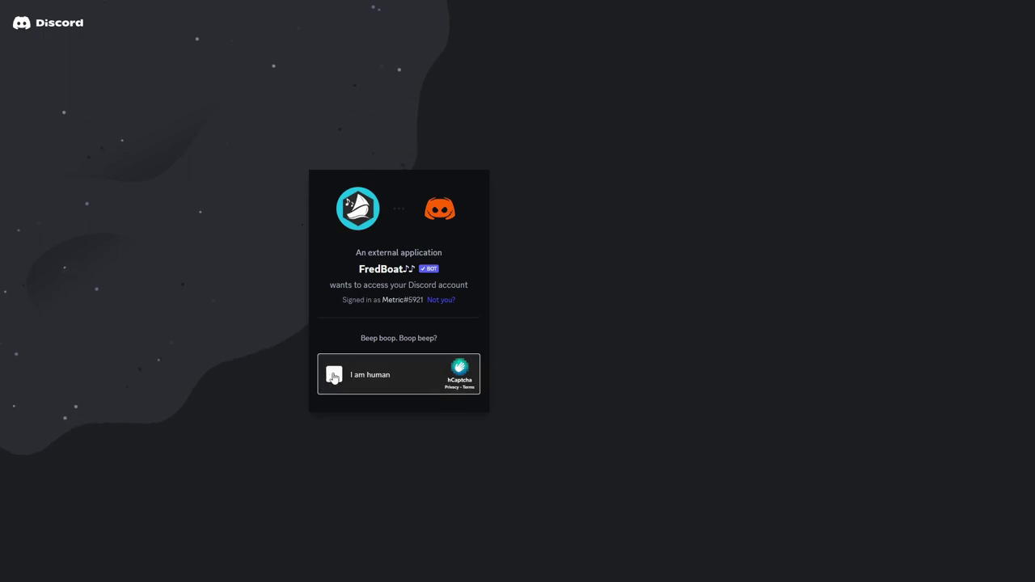
pyautogui.click(334, 377)
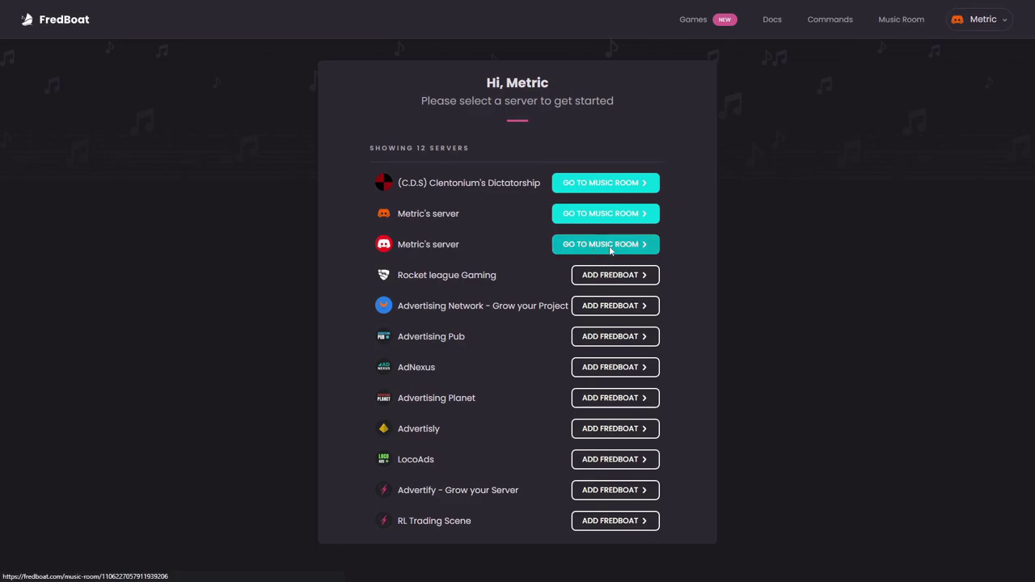
# Step: Open the music room of the red-icon server, and in Discord join that server's General voice channel
pyautogui.click(611, 251)
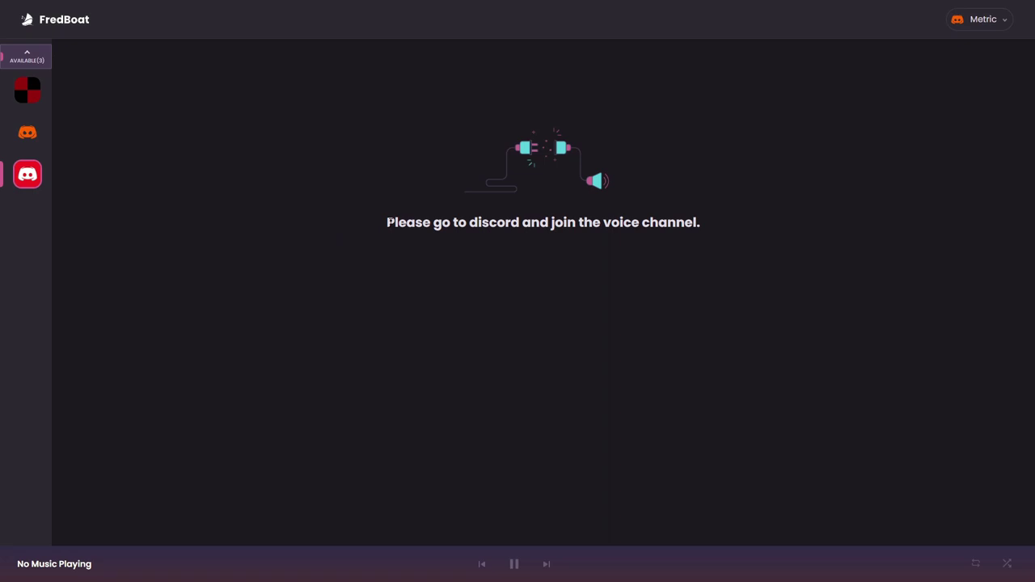
pyautogui.moveTo(394, 226); pyautogui.dragTo(670, 235)
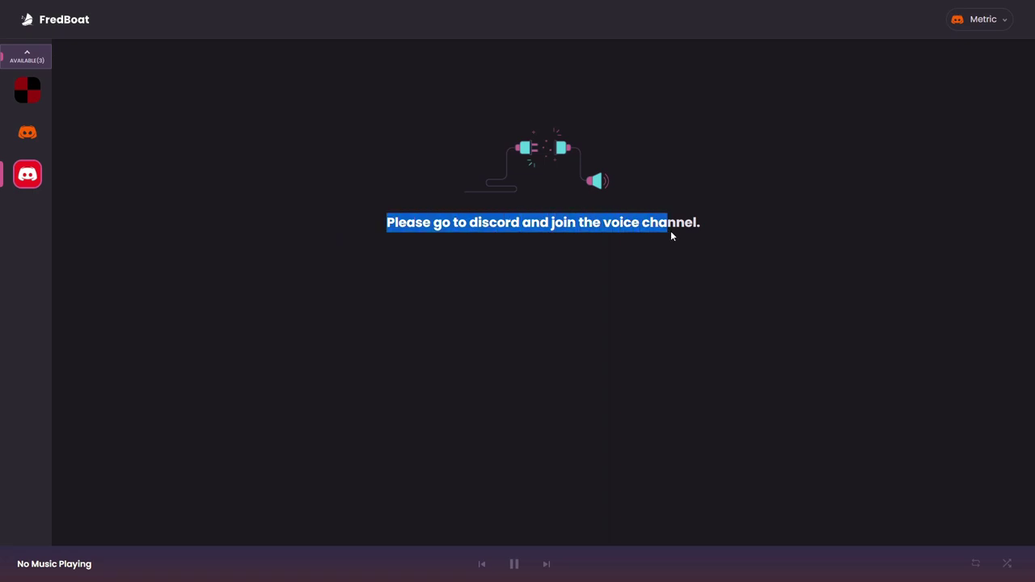
pyautogui.click(708, 224)
pyautogui.hotkey('alt', 'Tab')
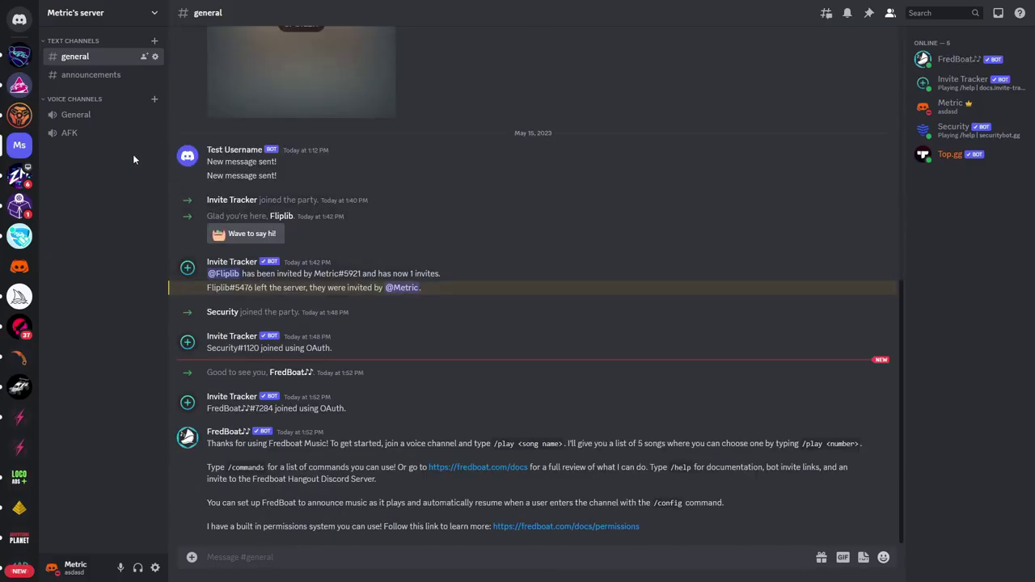
pyautogui.click(72, 116)
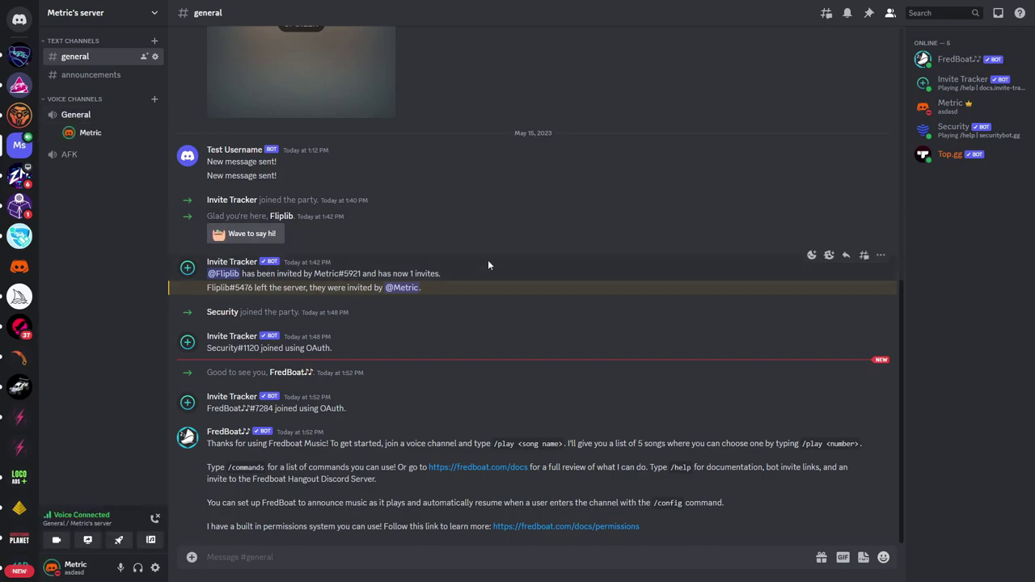
# Step: Switch back to the FredBoat music room and look through its song queue and song search views
pyautogui.hotkey('alt', 'Tab')
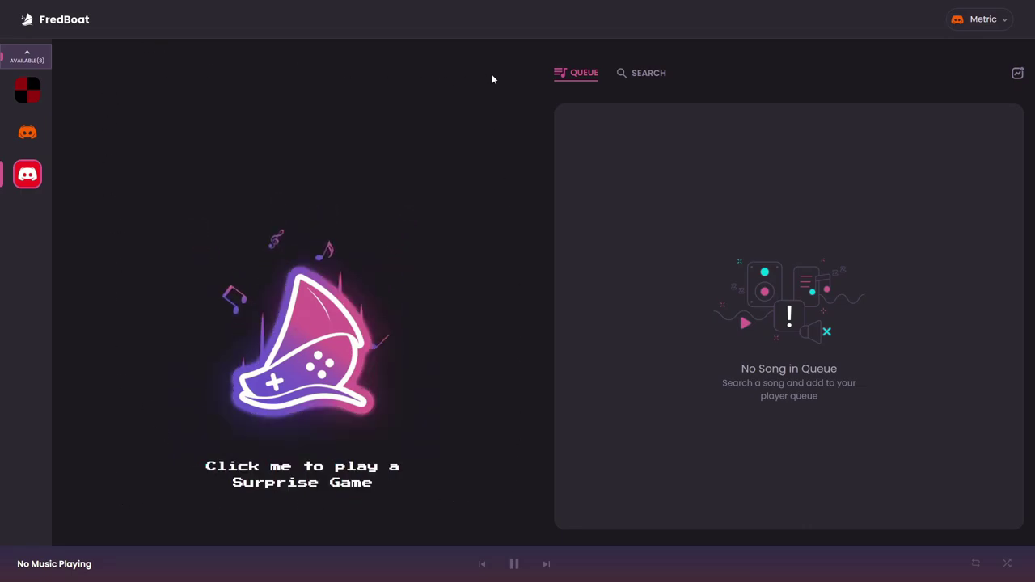
pyautogui.click(637, 75)
pyautogui.click(587, 72)
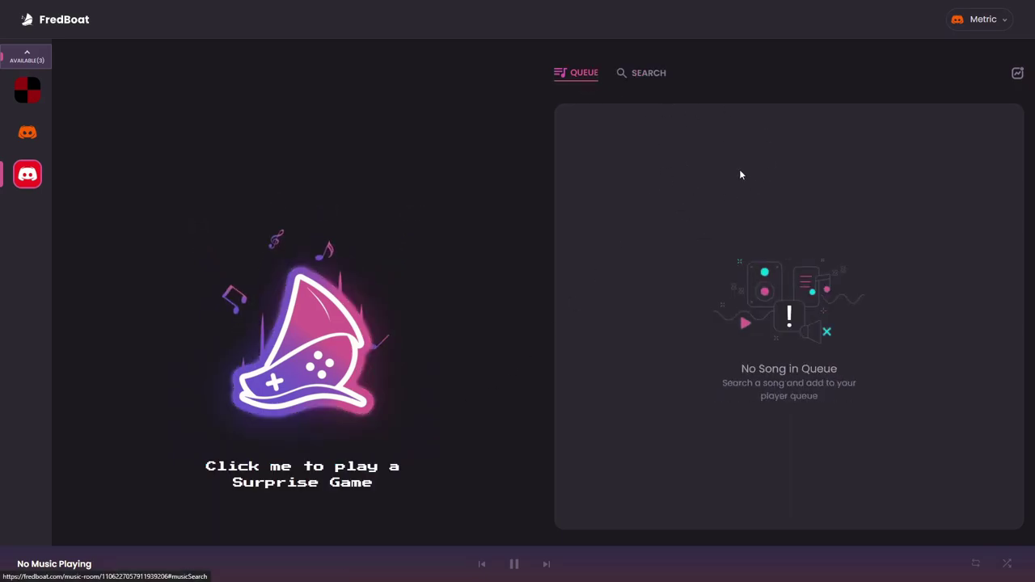
pyautogui.hotkey('alt', 'Tab')
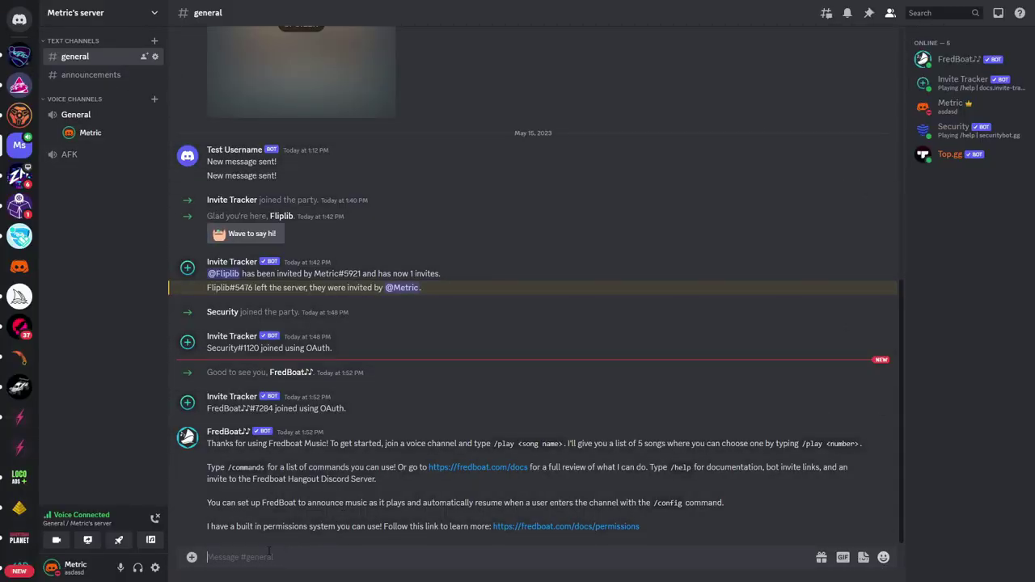
pyautogui.hotkey('alt', 'Tab')
pyautogui.click(657, 74)
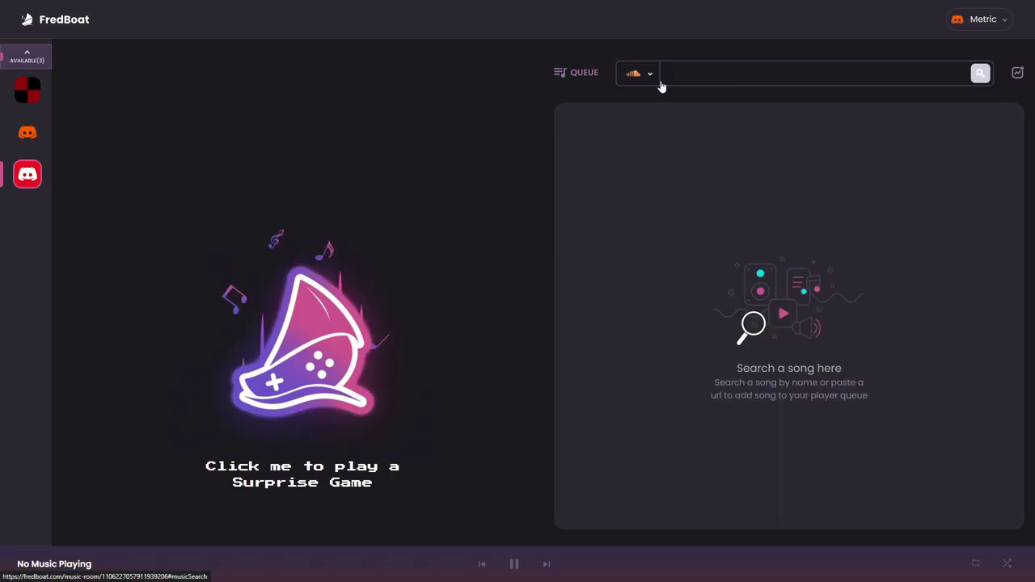
# Step: In Discord, run FredBoat's /play command with the query "spongebob background music" and choose result 4, 07 -Tink-Background Music
pyautogui.hotkey('alt', 'Tab')
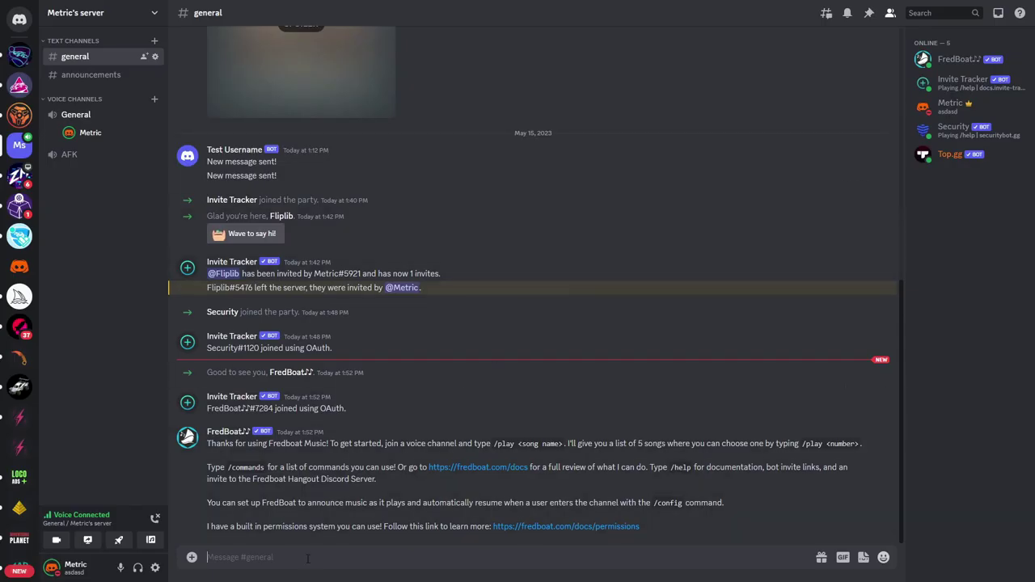
pyautogui.write('/')
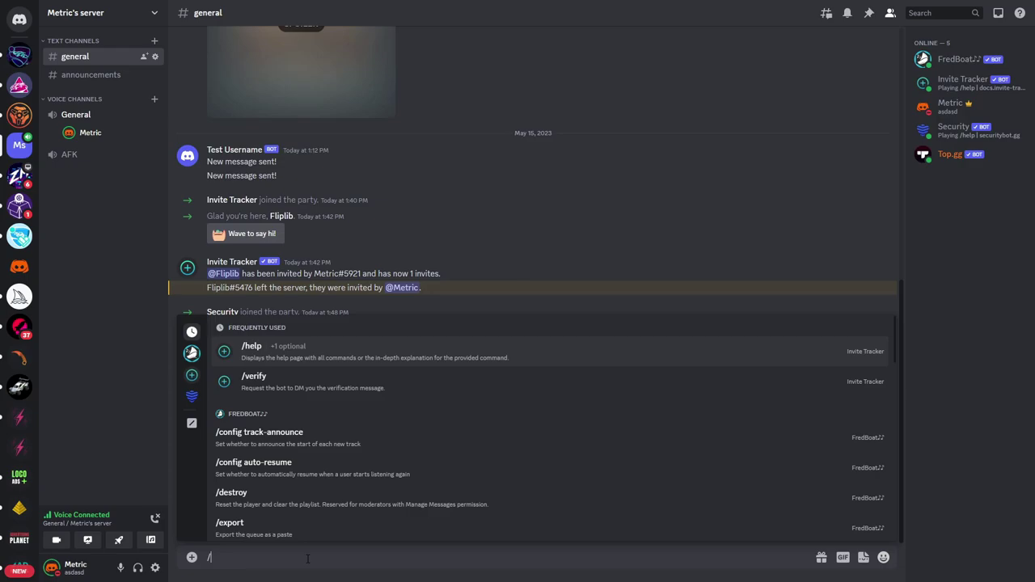
pyautogui.write('play')
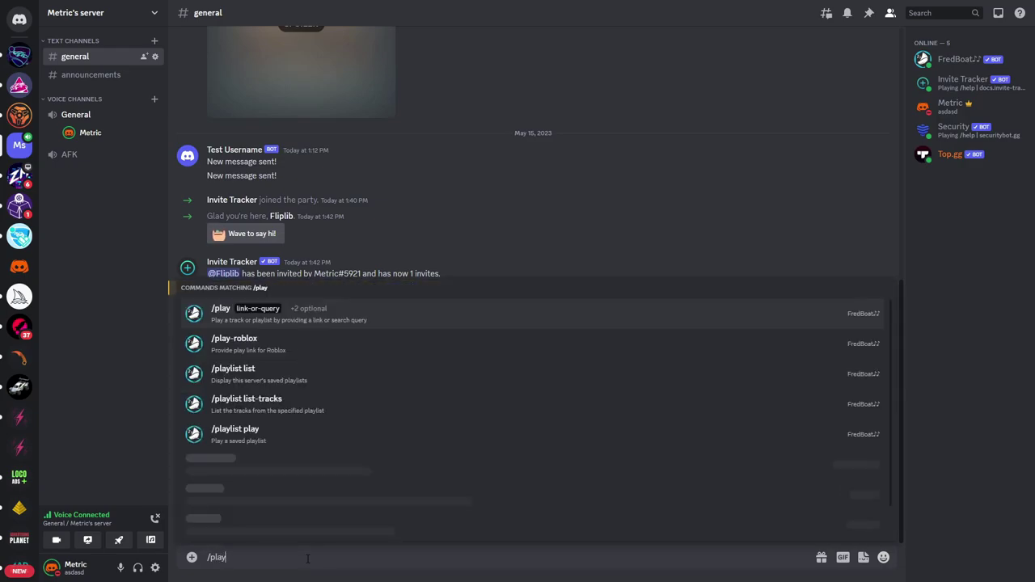
pyautogui.click(329, 320)
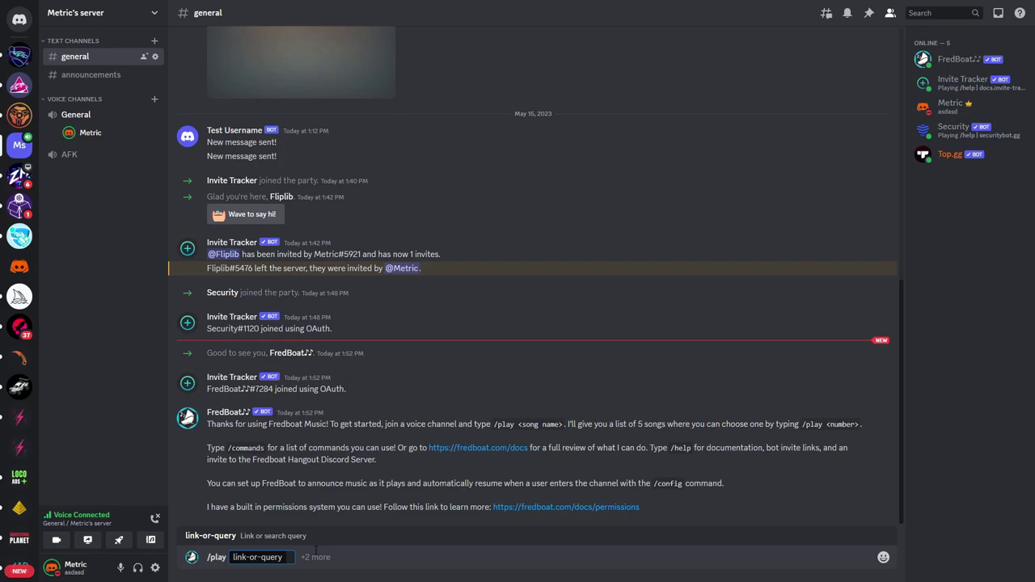
pyautogui.write('spongebob back')
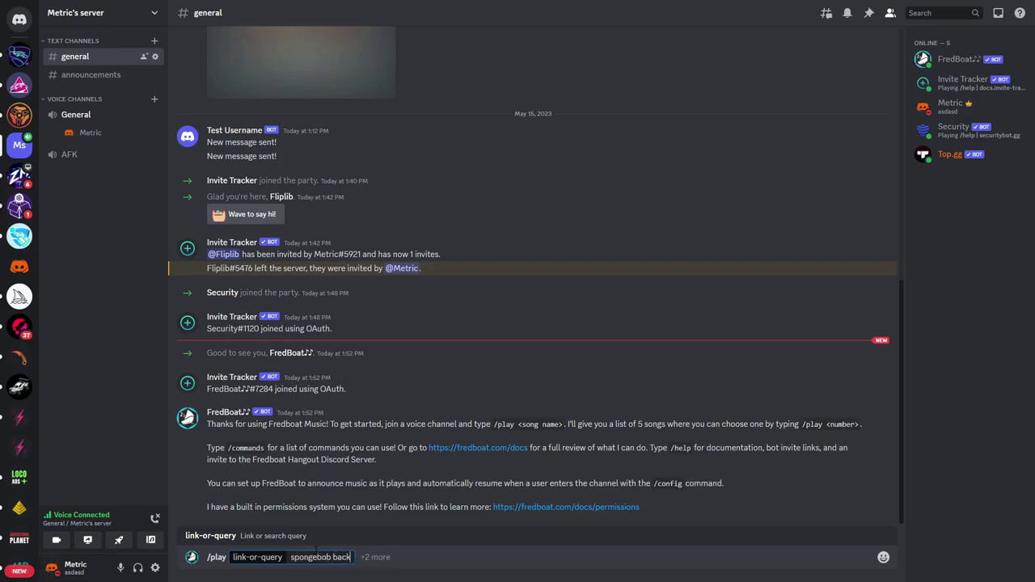
pyautogui.write('ground musc')
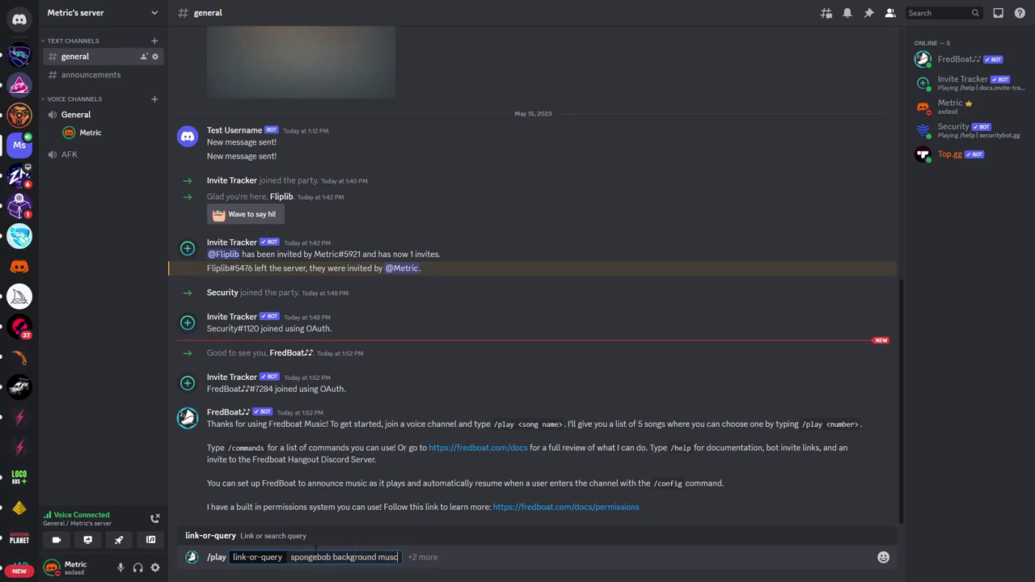
pyautogui.press('BackSpace')
pyautogui.write('ic')
pyautogui.press('Return')
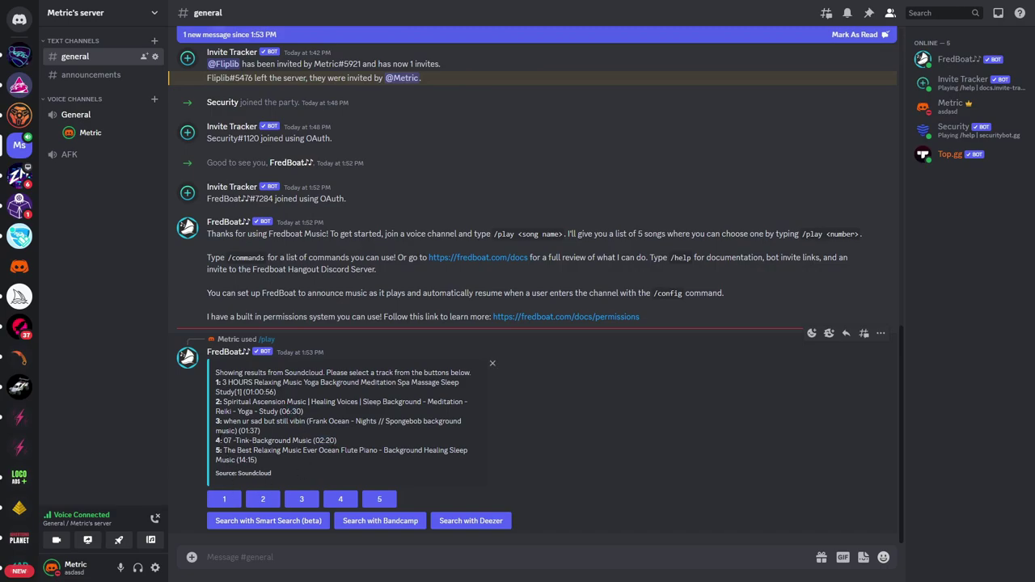
pyautogui.moveTo(218, 441); pyautogui.dragTo(331, 441)
pyautogui.click(340, 499)
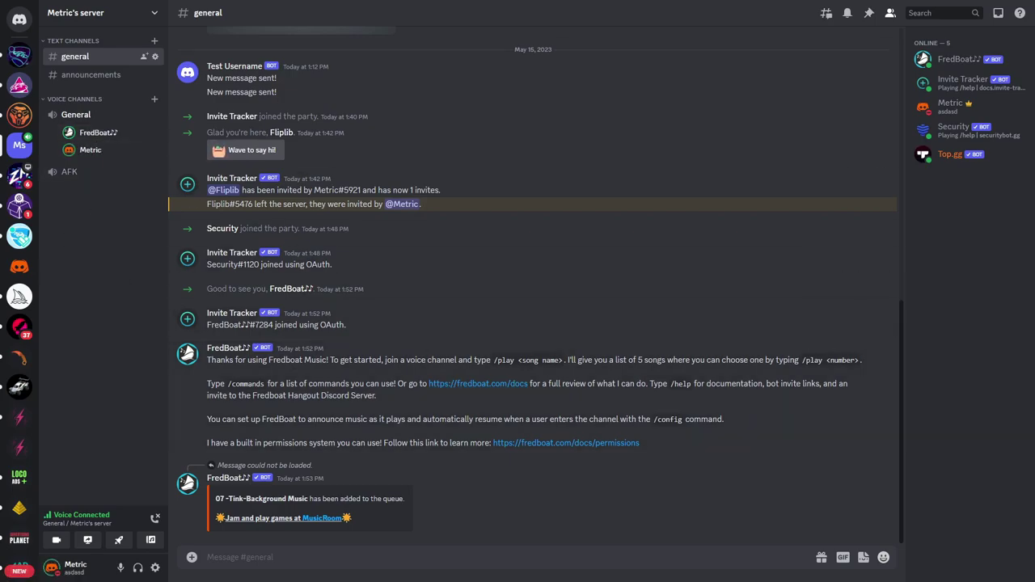
# Step: Mute FredBoat in the General voice channel
pyautogui.rightClick(94, 133)
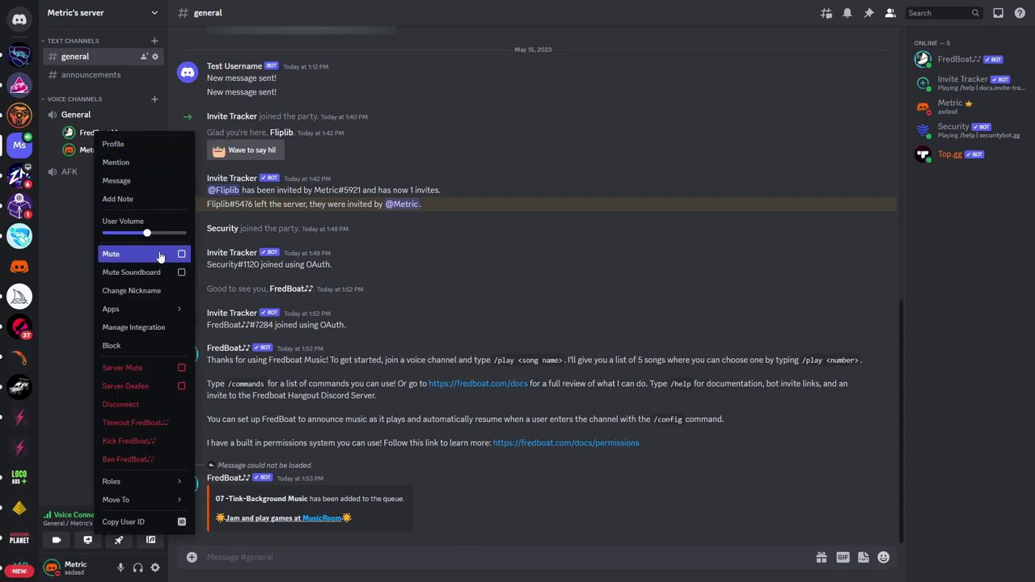
pyautogui.click(160, 256)
pyautogui.click(462, 274)
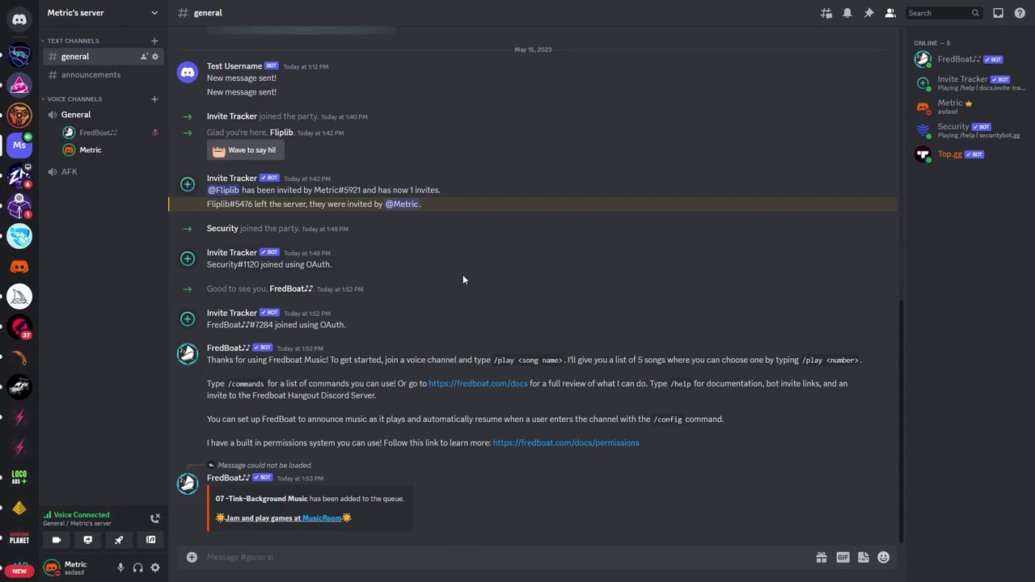
# Step: Switch to the FredBoat music room and remove 07 -Tink-Background Music from the queue
pyautogui.hotkey('alt', 'Tab')
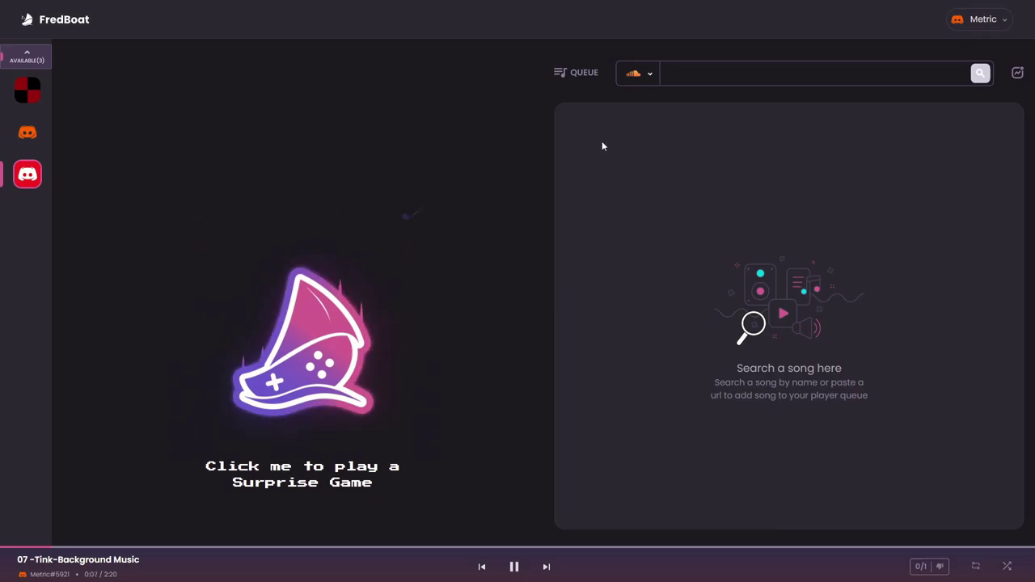
pyautogui.click(577, 74)
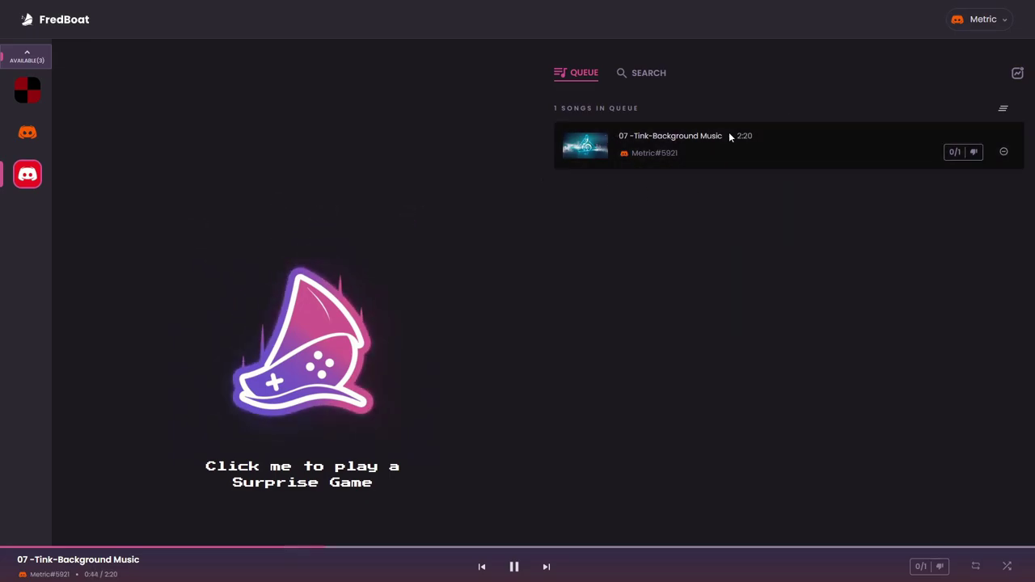
pyautogui.click(1005, 154)
# Step: Return to Discord, unmute FredBoat in the General voice channel, and review the skipped-track message in the general text channel
pyautogui.hotkey('alt', 'Tab')
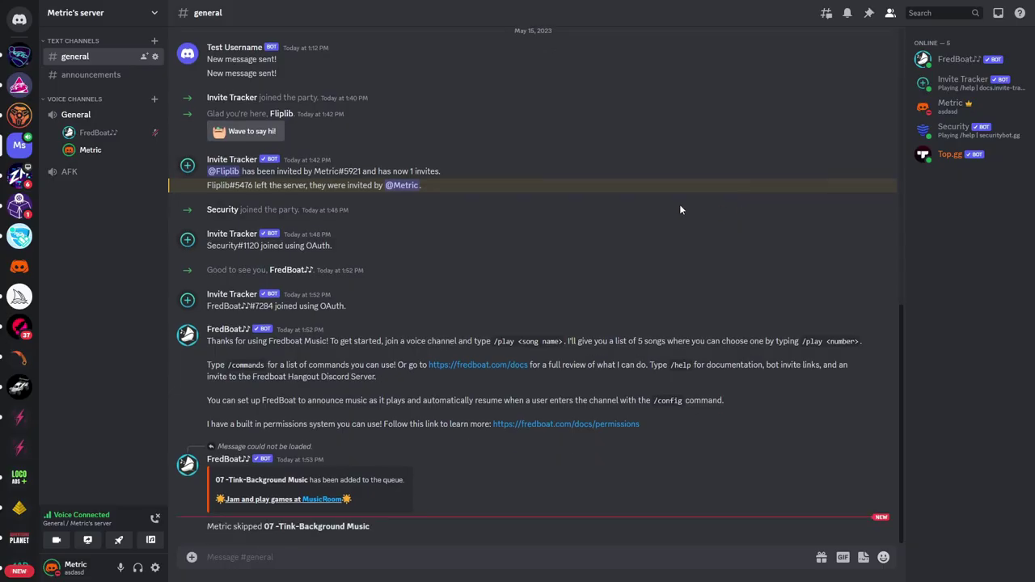
pyautogui.rightClick(119, 134)
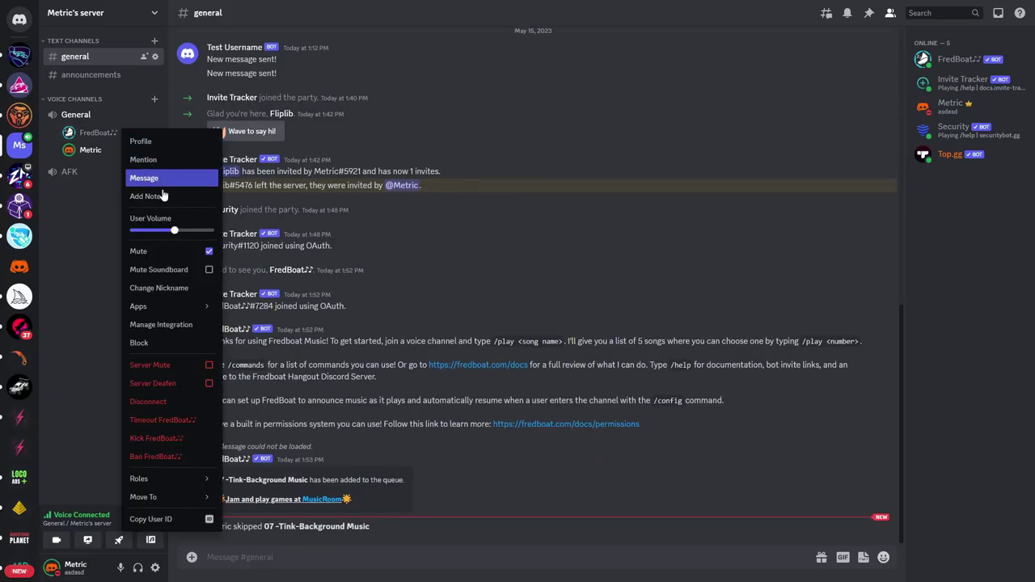
pyautogui.click(446, 114)
pyautogui.click(91, 137)
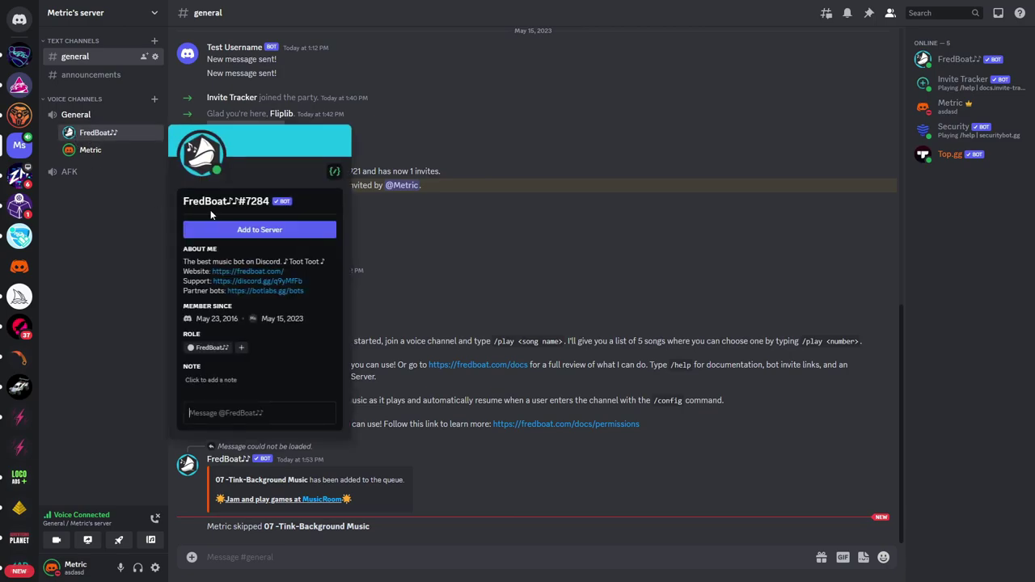
pyautogui.click(104, 208)
pyautogui.rightClick(114, 134)
pyautogui.click(436, 92)
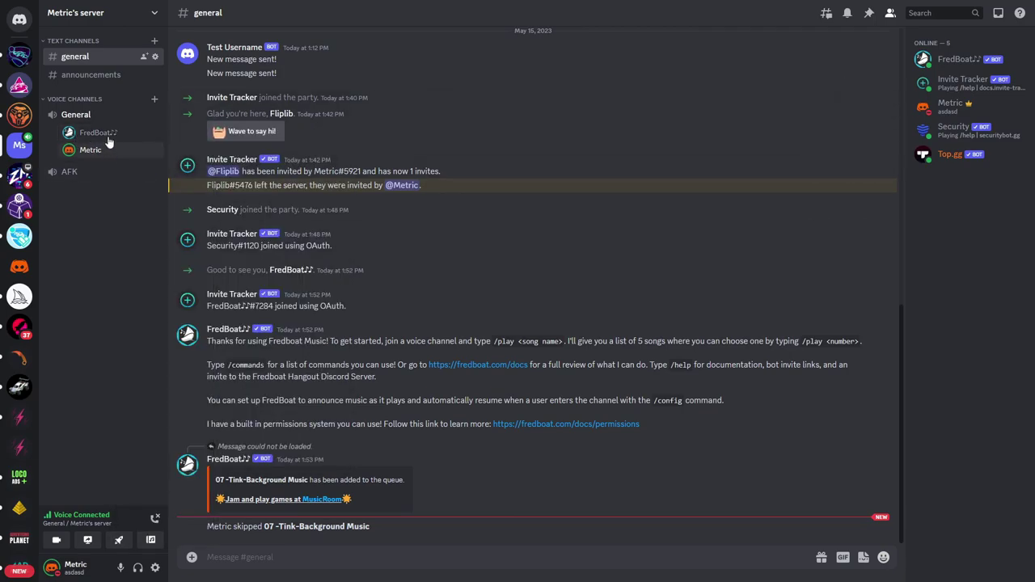
pyautogui.moveTo(219, 527); pyautogui.dragTo(346, 526)
pyautogui.click(524, 488)
# Step: Create a FredBoat playlist named "Playlist 1" with the /playlist-manage create command
pyautogui.click(296, 557)
pyautogui.write('/play')
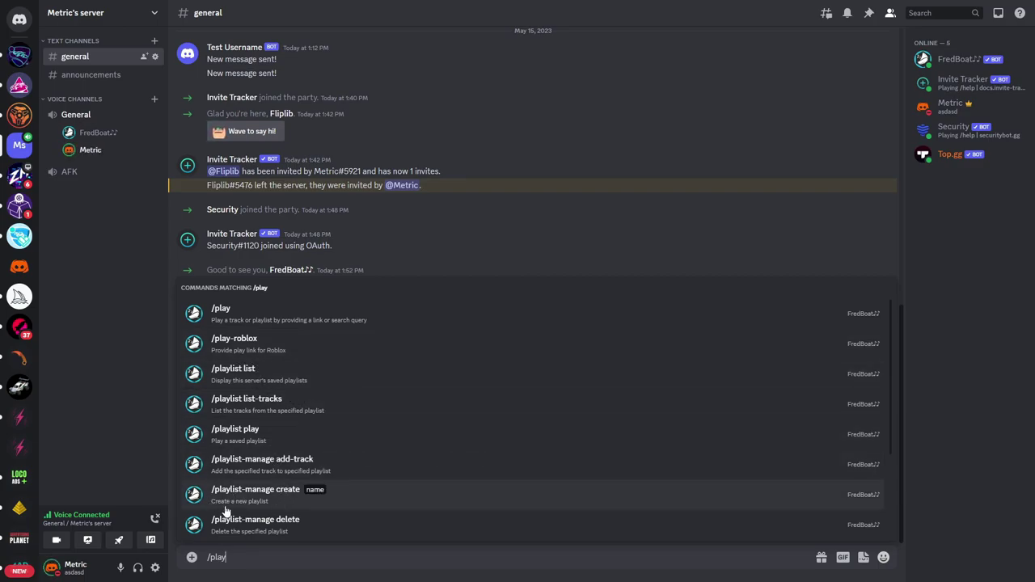
pyautogui.click(284, 501)
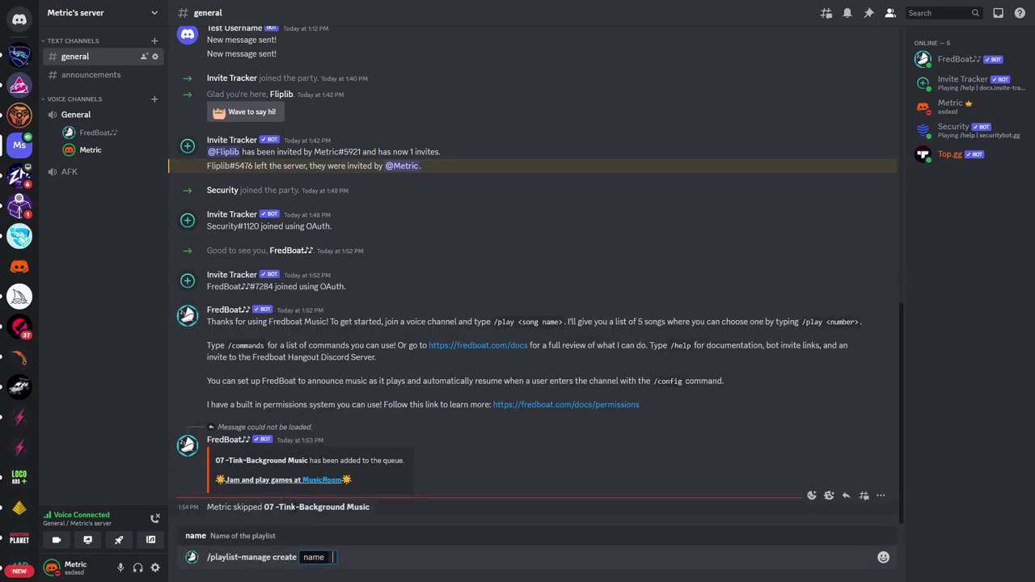
pyautogui.press('shift')
pyautogui.write('Playlist 1')
pyautogui.press('Return')
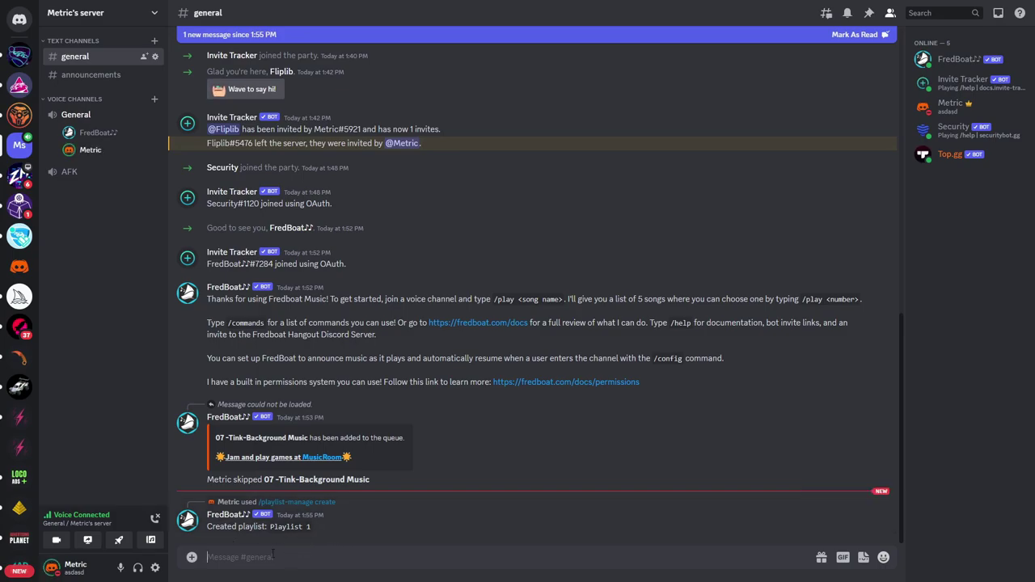
# Step: Delete the FredBoat playlist named "Playlist 1" with the /playlist-manage delete command and review the bot's replies
pyautogui.write('/play')
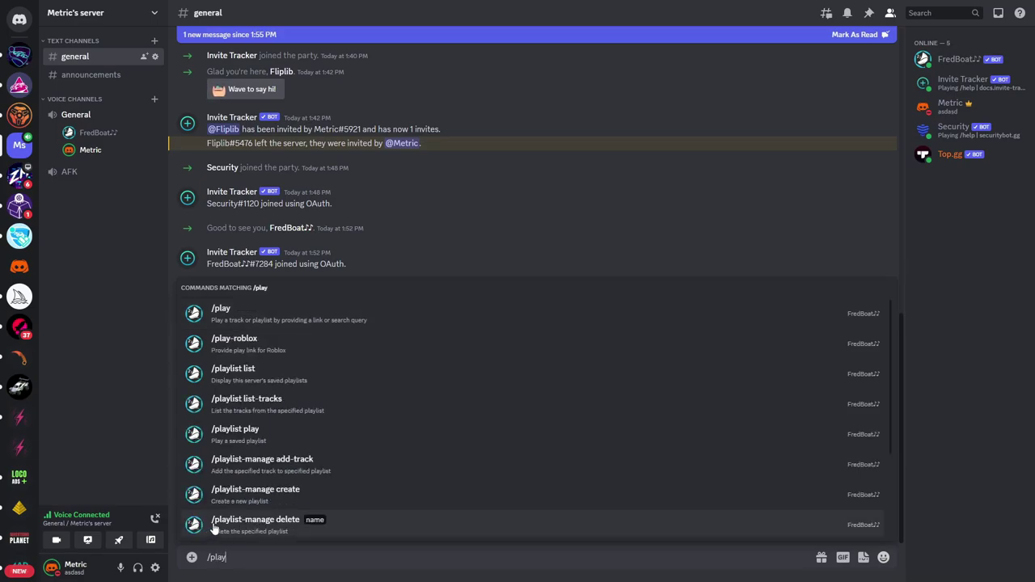
pyautogui.click(278, 527)
pyautogui.write('Playlist 1')
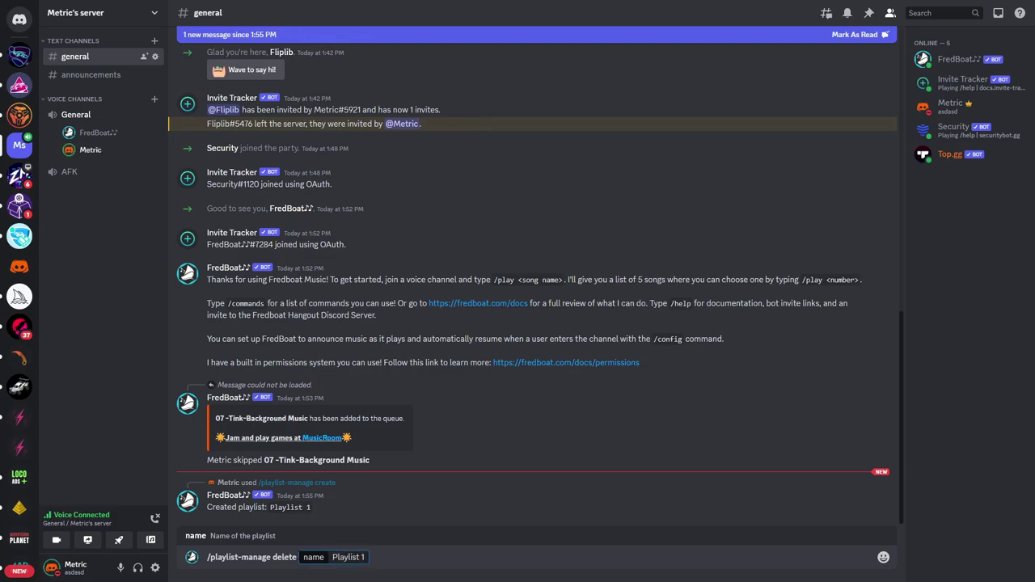
pyautogui.press('Return')
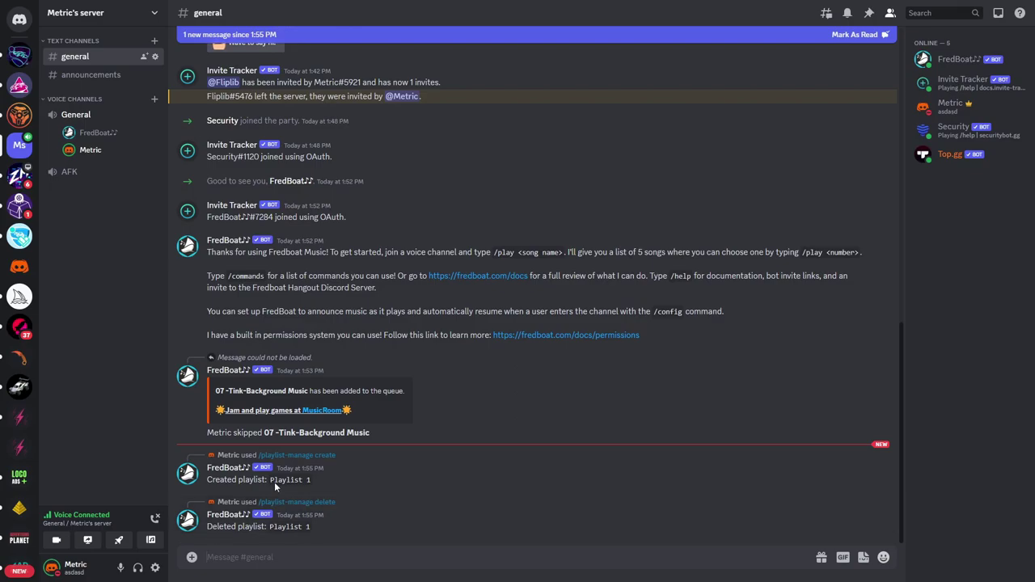
pyautogui.moveTo(213, 480); pyautogui.dragTo(275, 480)
pyautogui.moveTo(208, 527); pyautogui.dragTo(246, 527)
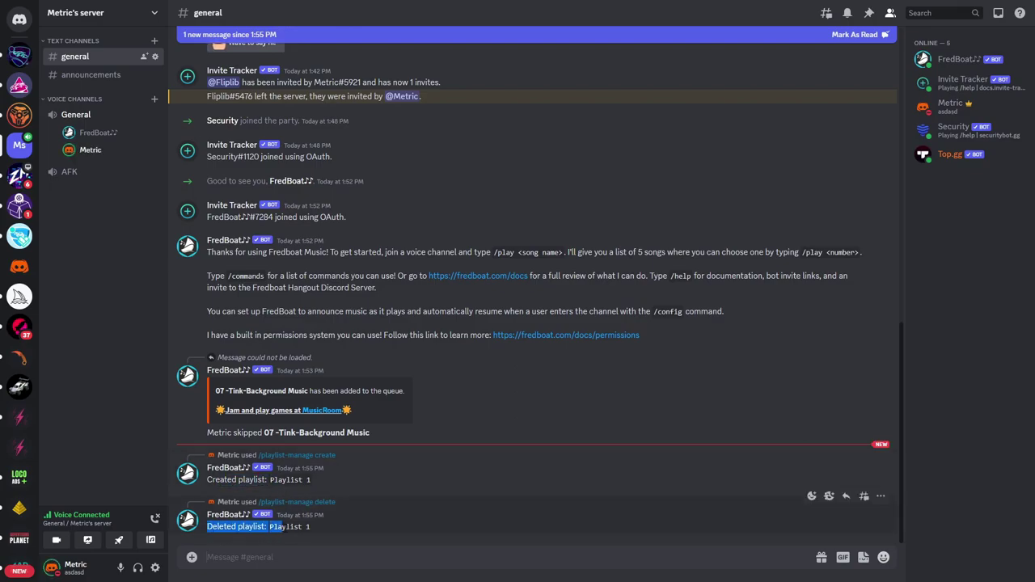
pyautogui.click(341, 518)
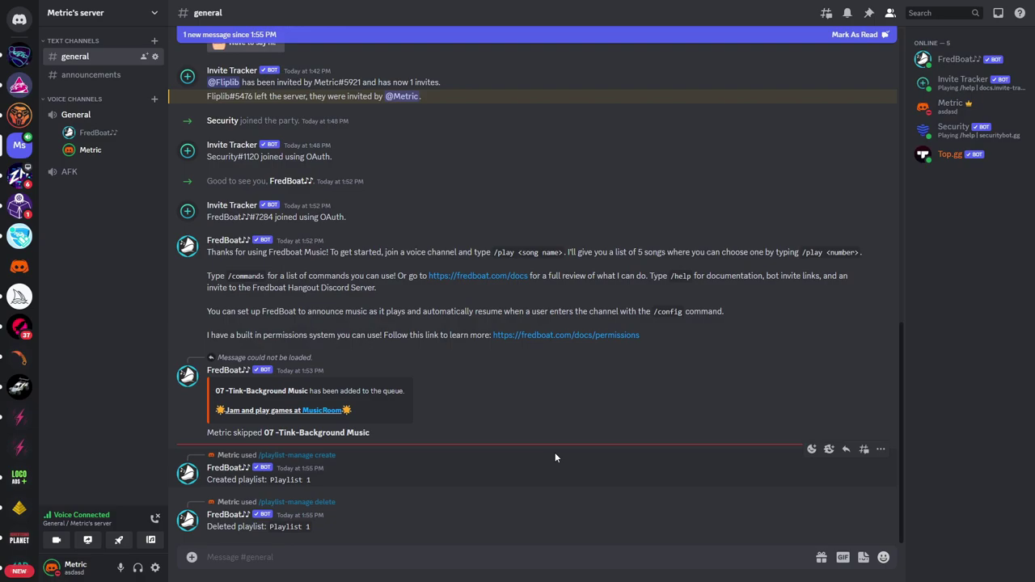
pyautogui.hotkey('alt', 'Tab')
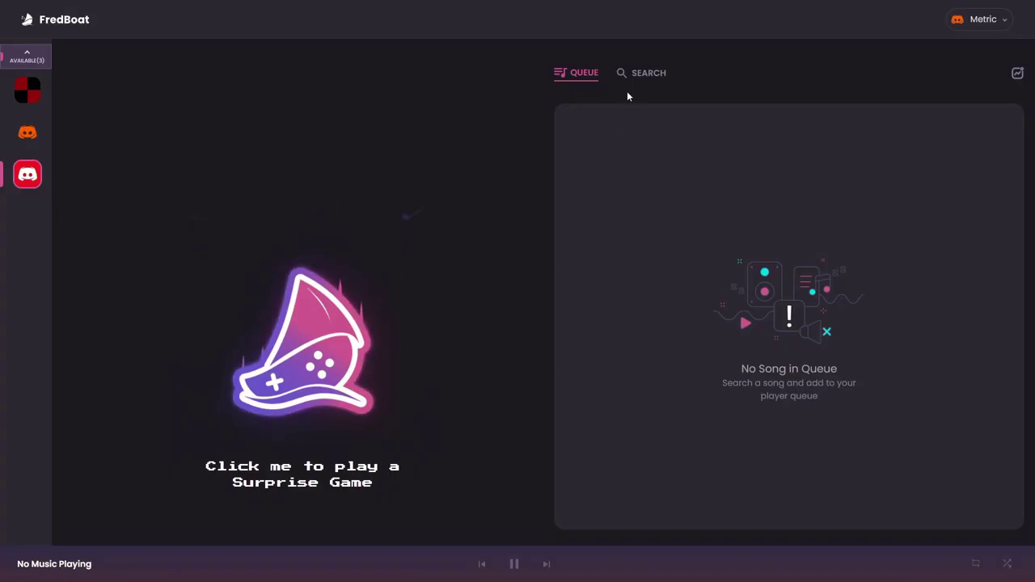
pyautogui.click(646, 74)
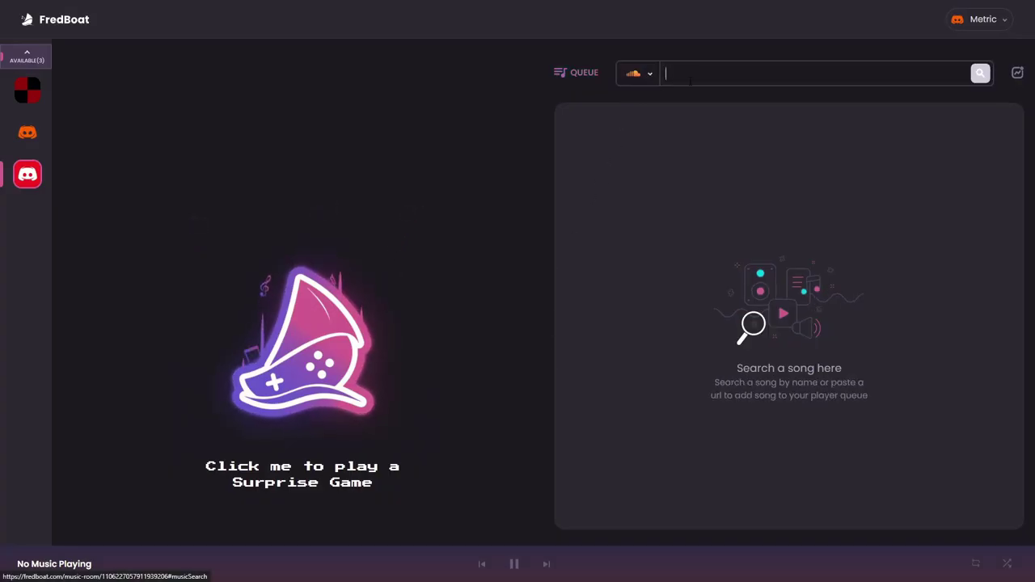
pyautogui.click(647, 78)
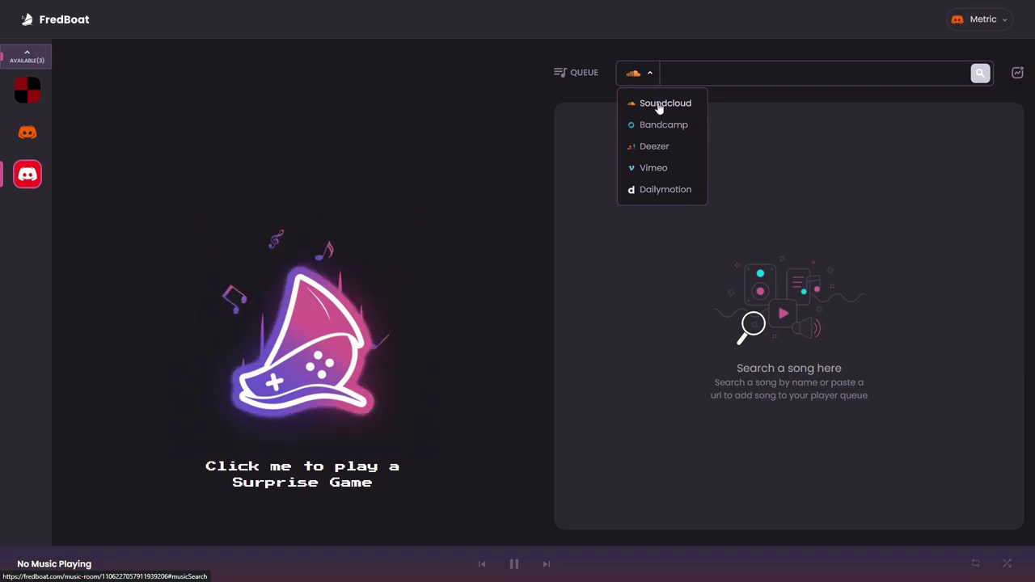
pyautogui.click(658, 104)
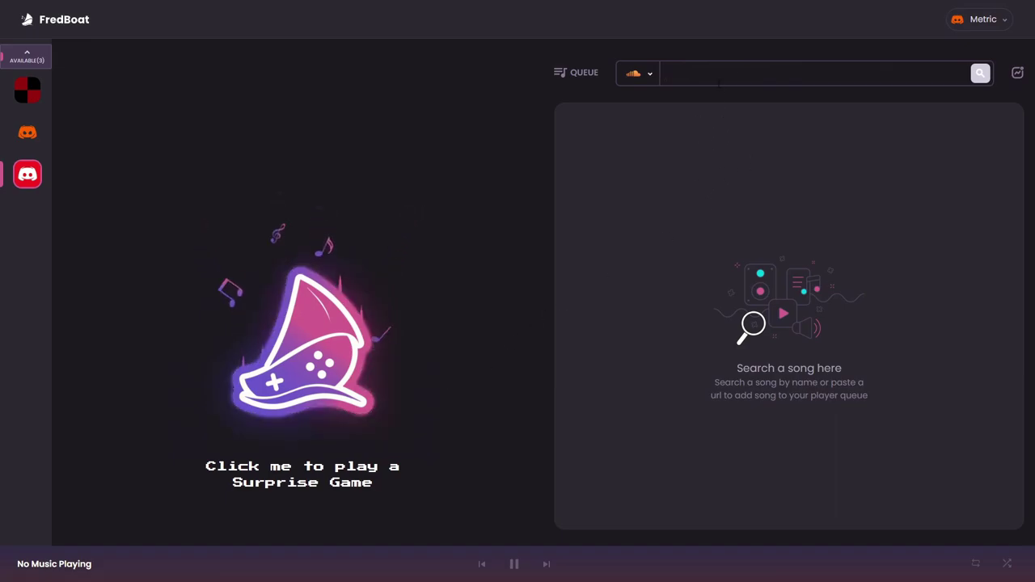
pyautogui.write('https://soundcloud.com/spazixoxo/in-the-meadow')
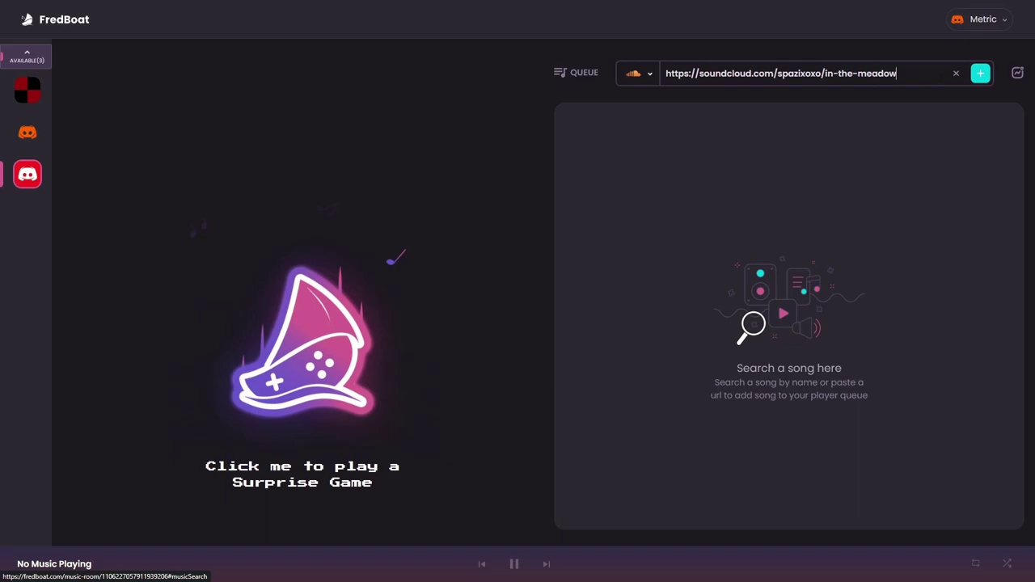
pyautogui.click(981, 74)
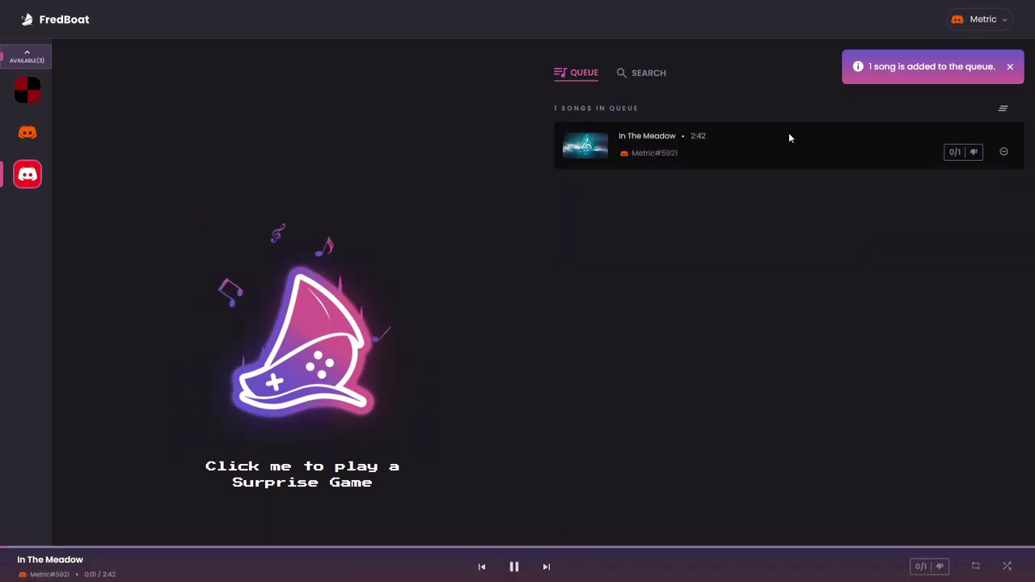
pyautogui.hotkey('alt', 'Tab')
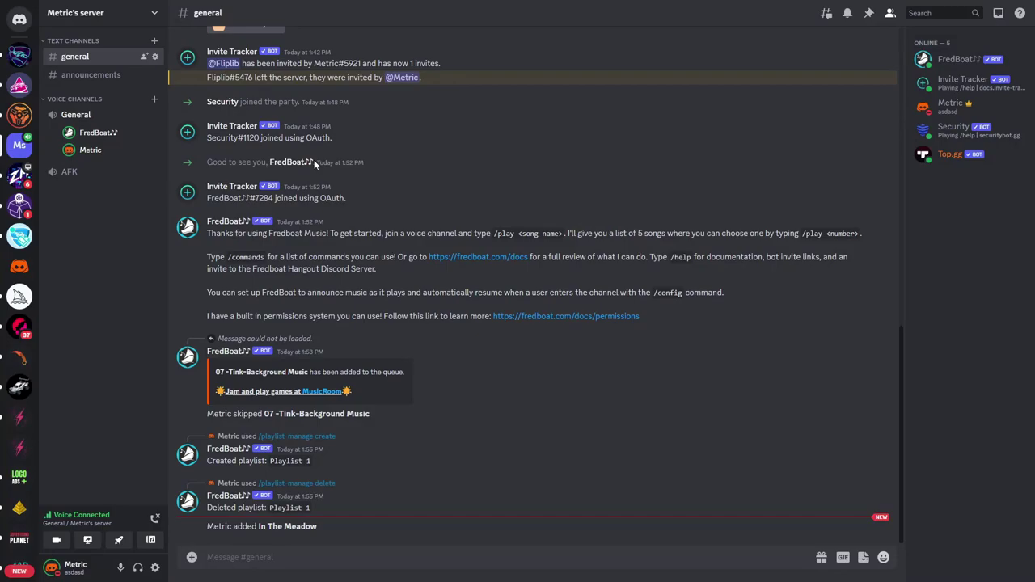
# Step: Return to the FredBoat music room and stop the player, removing all songs from the queue
pyautogui.hotkey('alt', 'Tab')
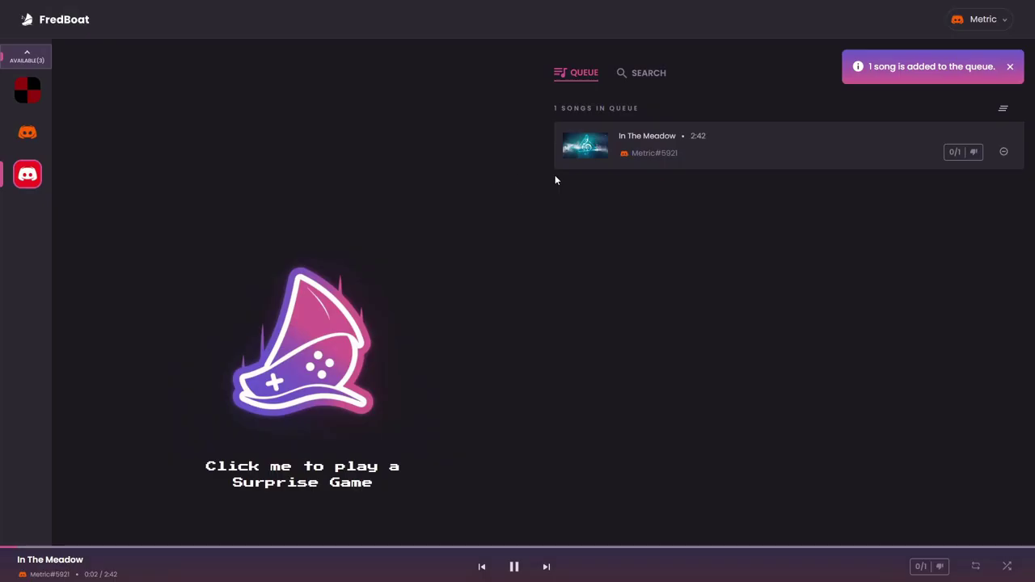
pyautogui.click(1003, 110)
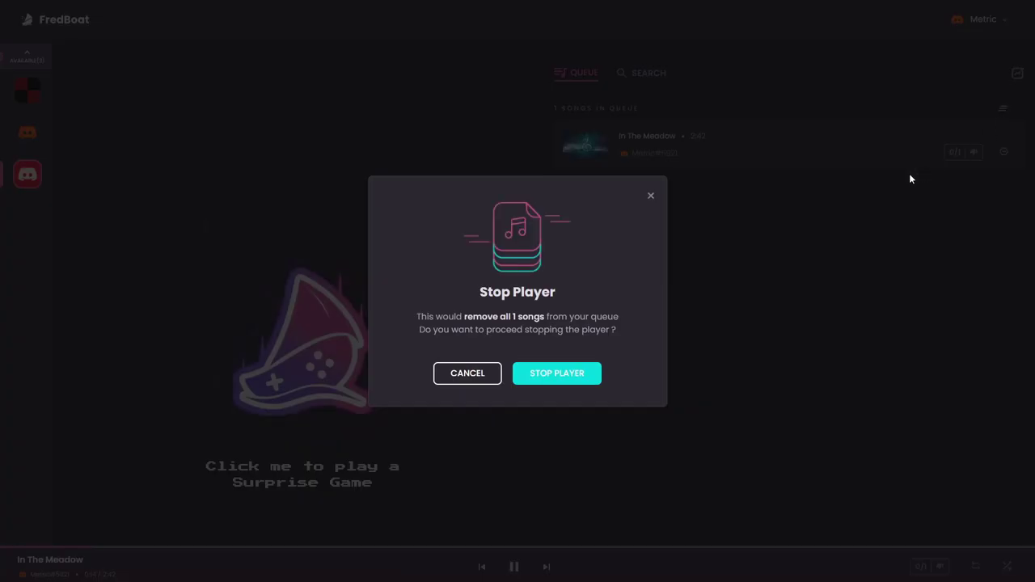
pyautogui.click(552, 377)
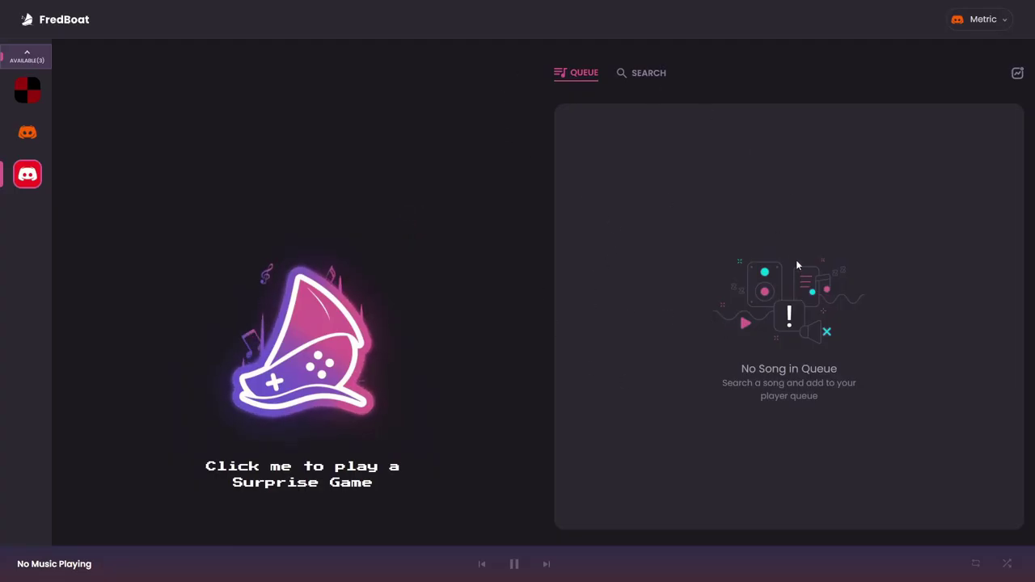
# Step: Switch back to Discord, disconnect FredBoat from the General voice channel, and leave the voice channel
pyautogui.hotkey('alt', 'Tab')
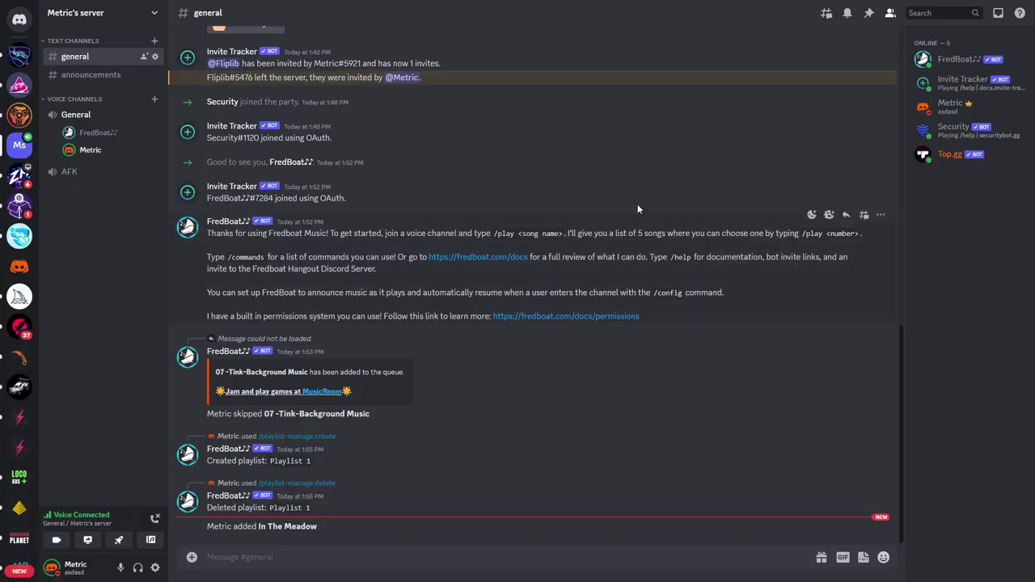
pyautogui.rightClick(108, 138)
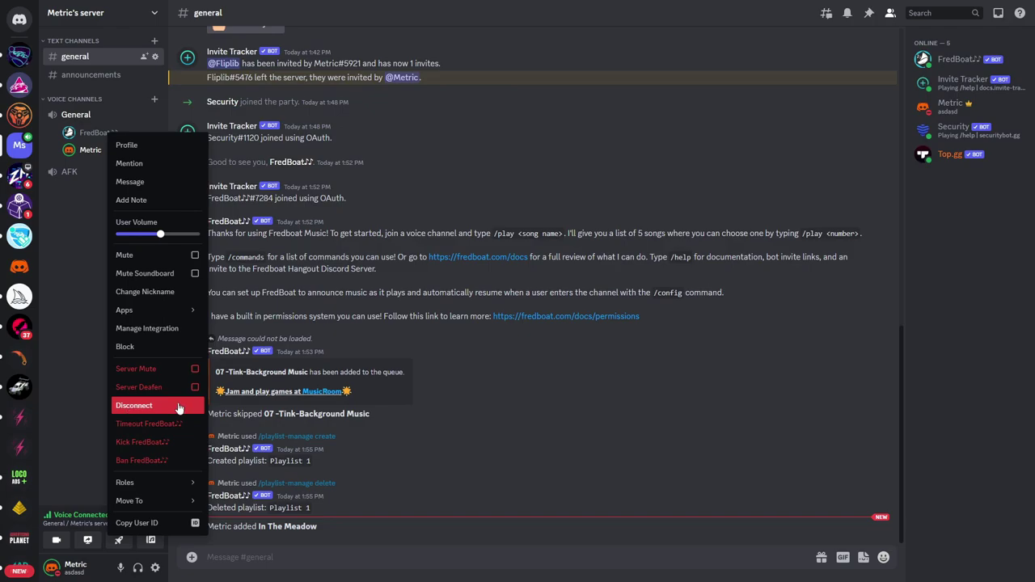
pyautogui.click(177, 408)
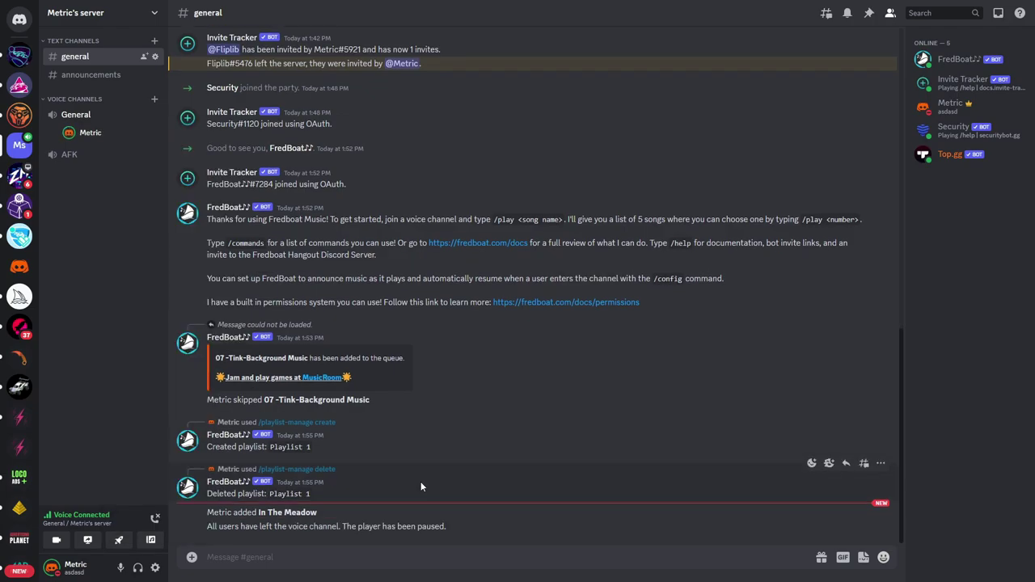
pyautogui.click(155, 519)
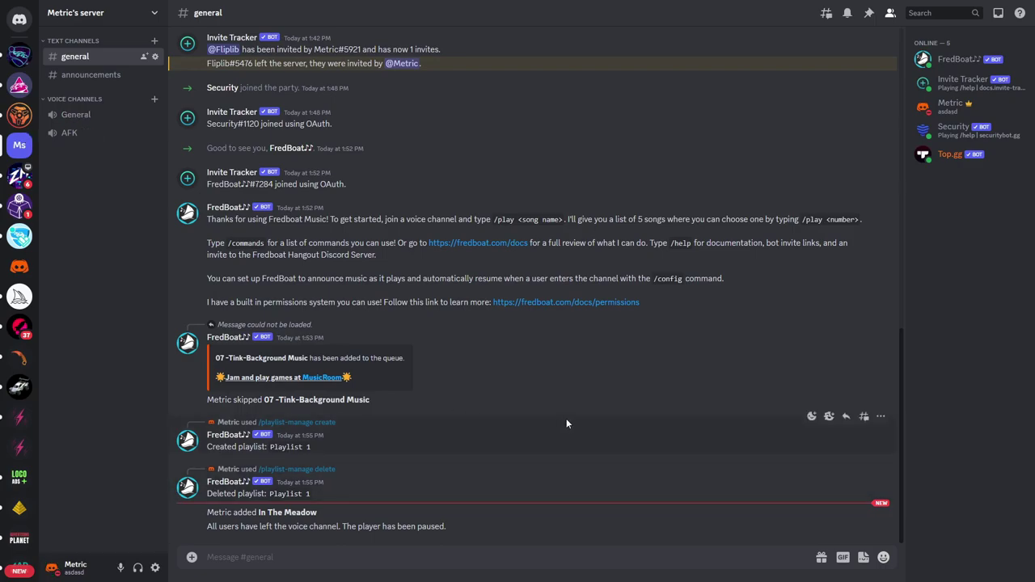